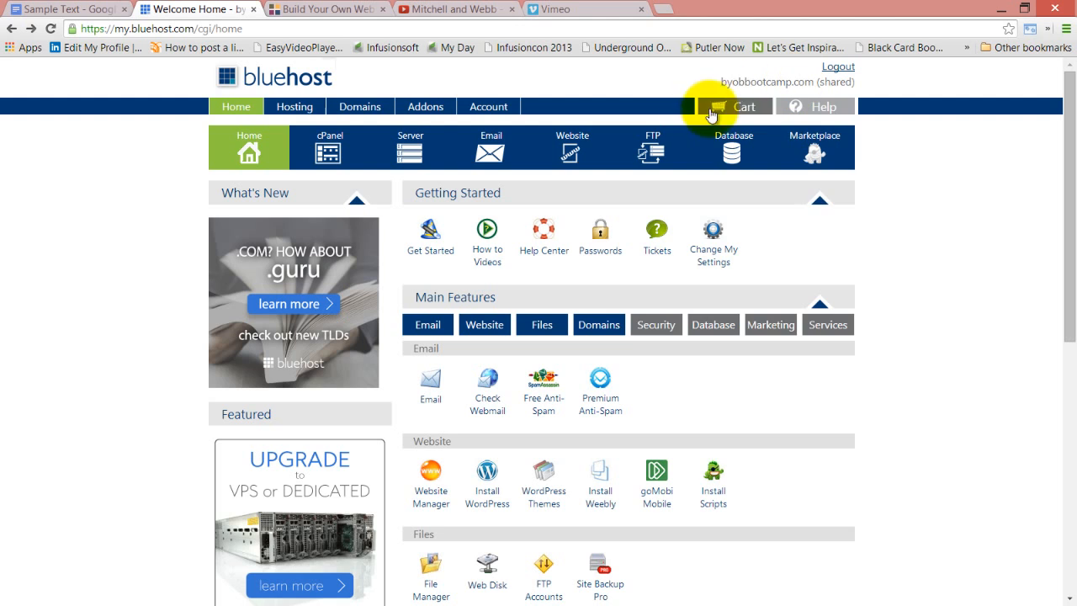
Open byobbootcamp.com in a new browser tab and look over its current page.
left_click(664, 10)
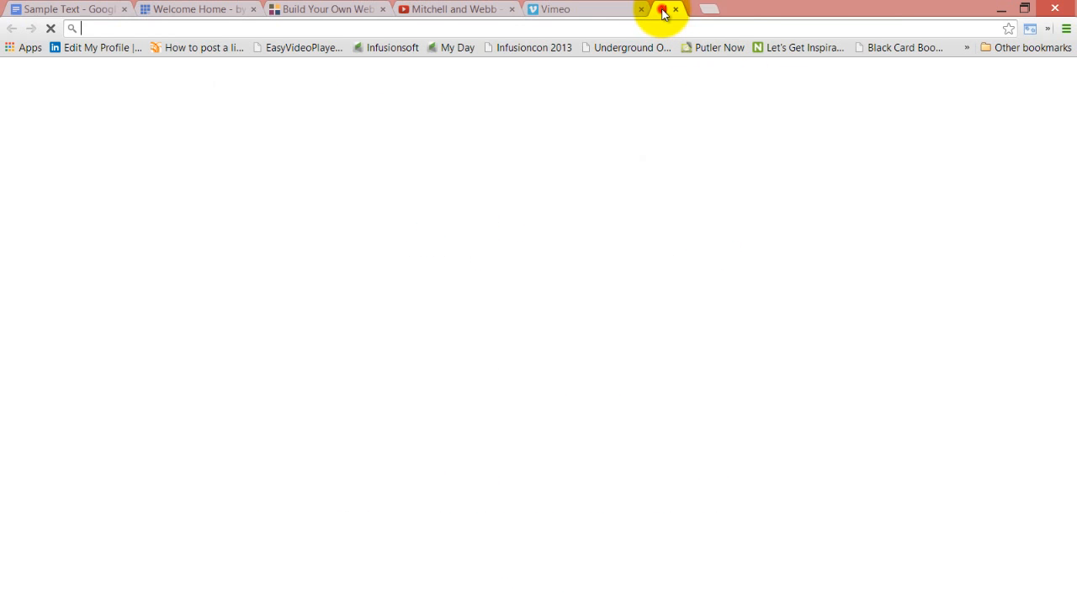
type("byob")
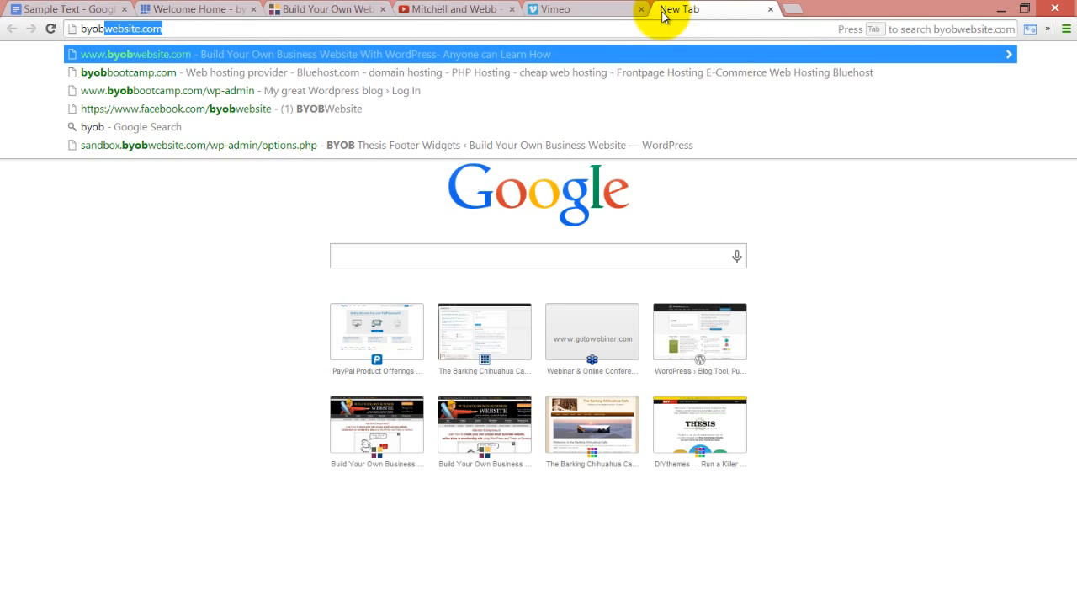
type("b")
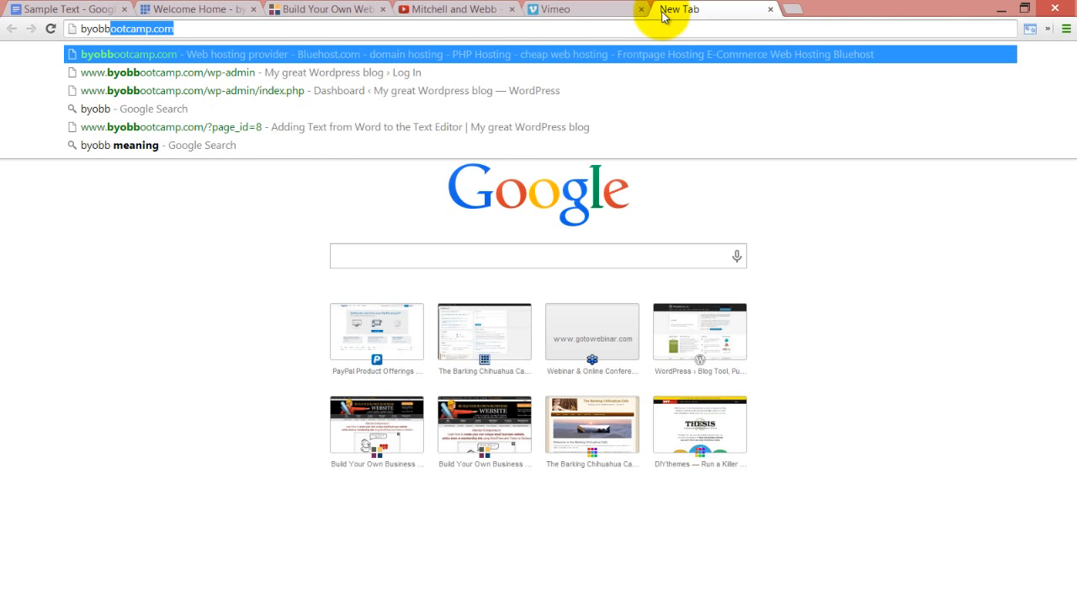
key("Return")
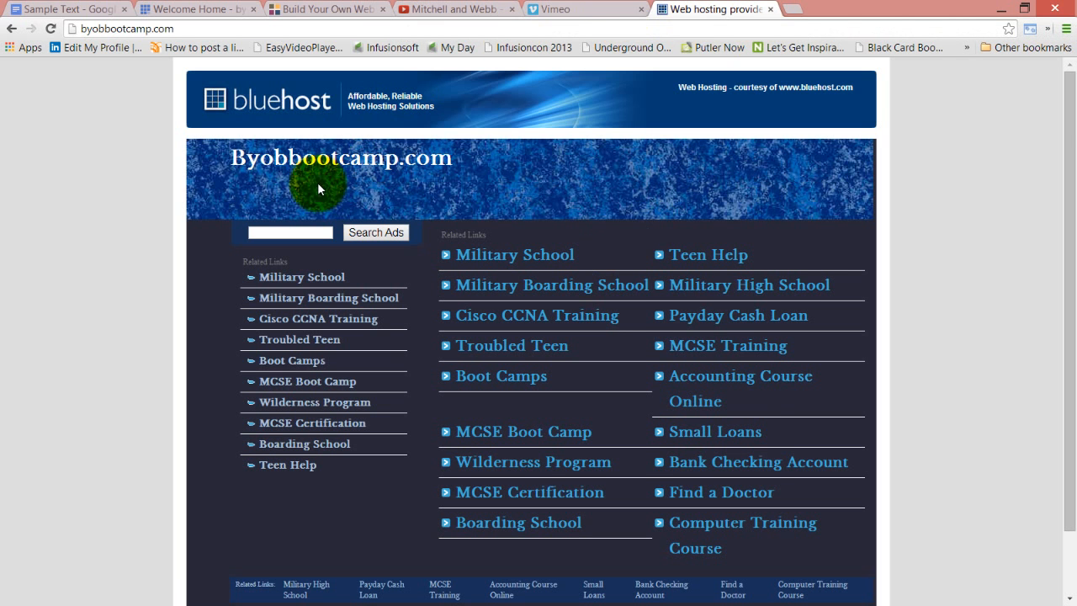
scroll(286, 197, "down", 1)
scroll(263, 221, "up", 1)
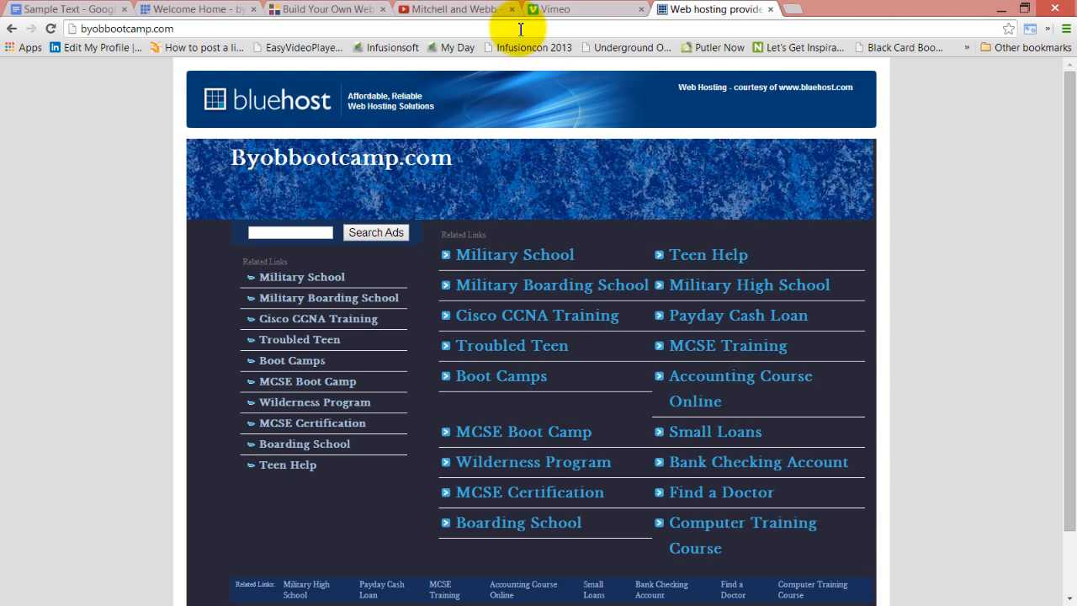
left_click(192, 7)
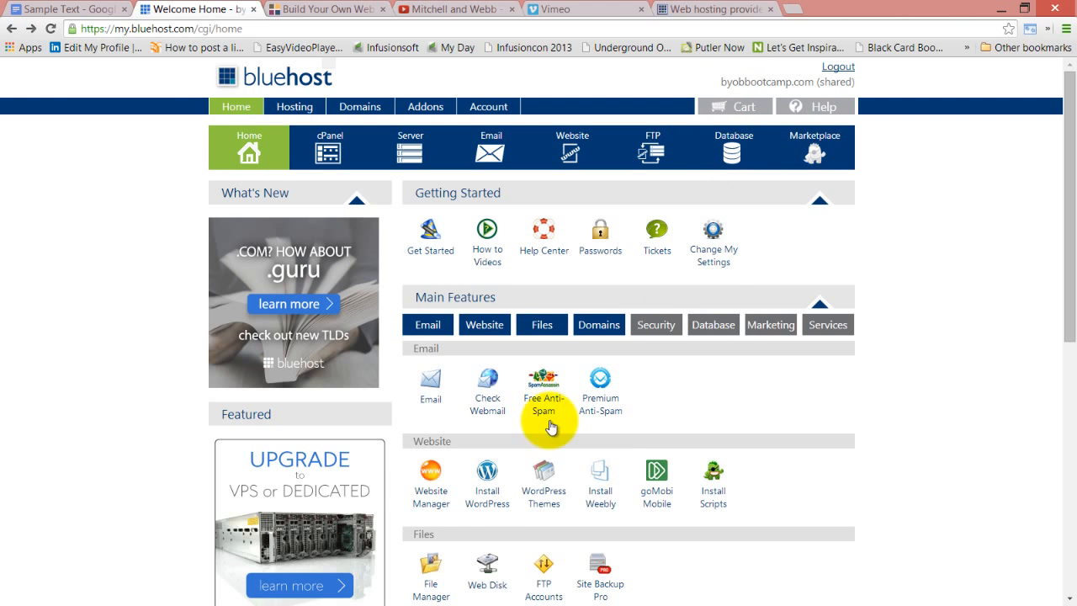
left_click(495, 503)
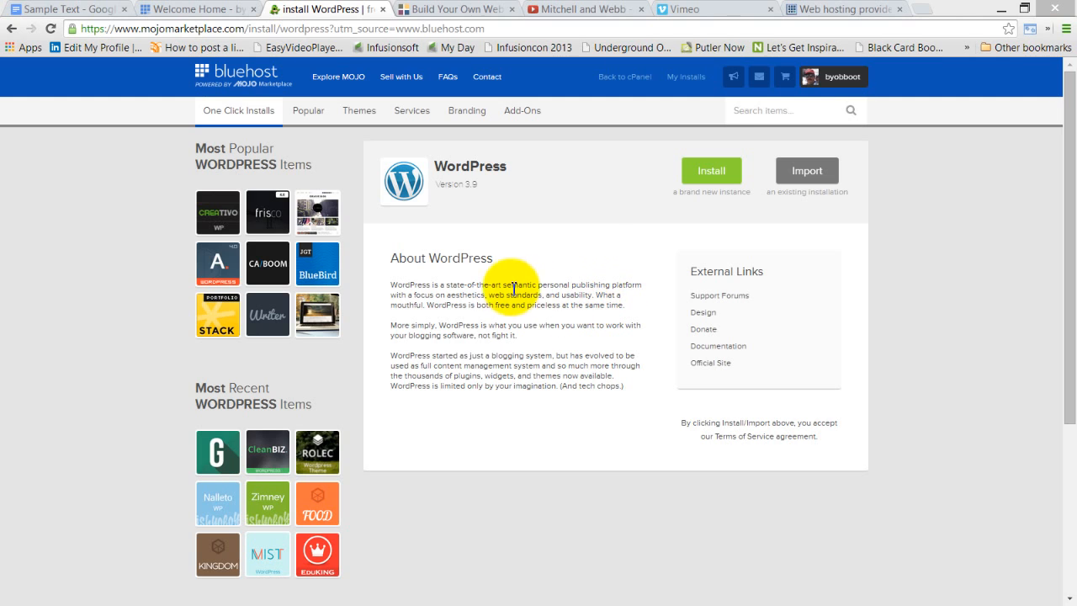
left_click(719, 179)
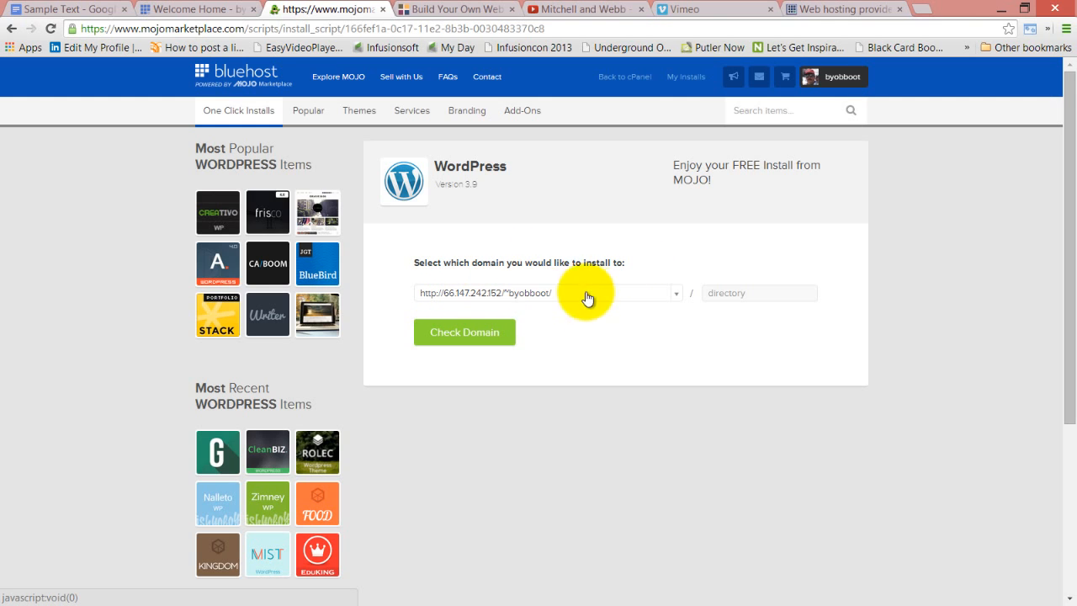
left_click(678, 296)
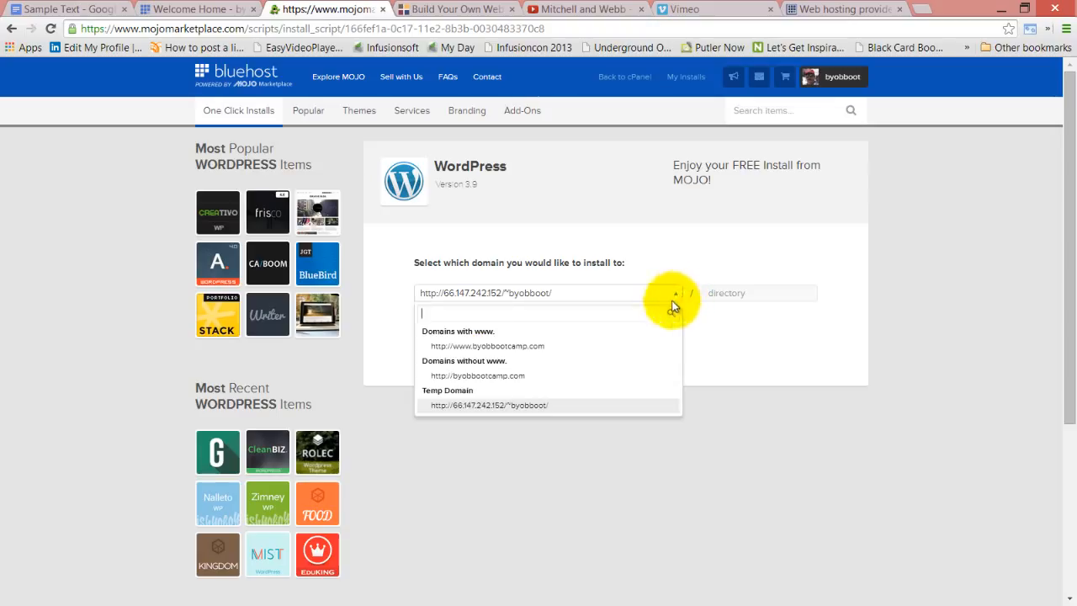
left_click(543, 353)
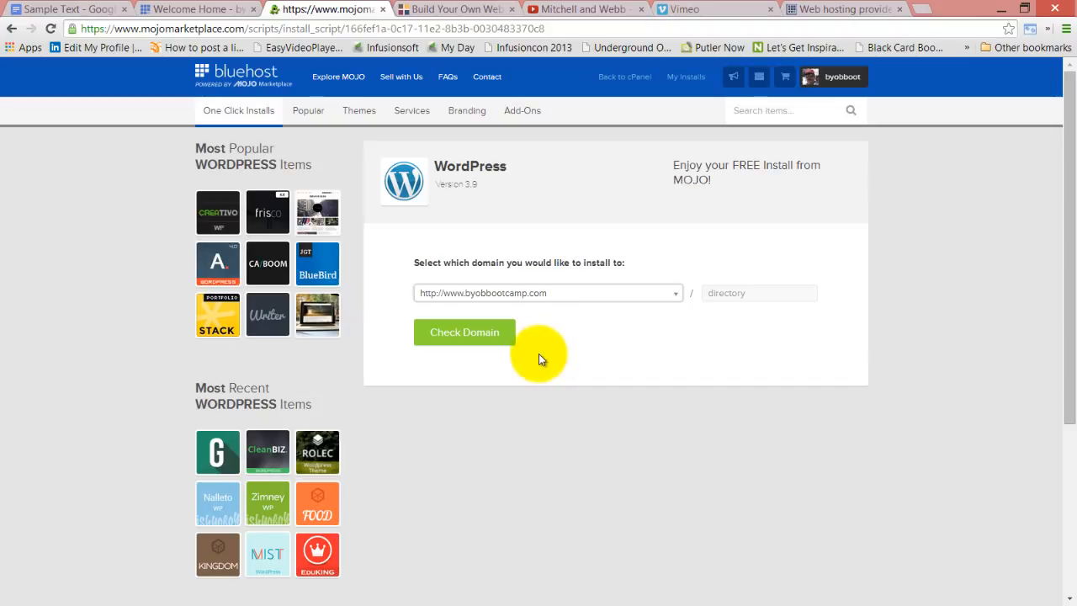
left_click(469, 336)
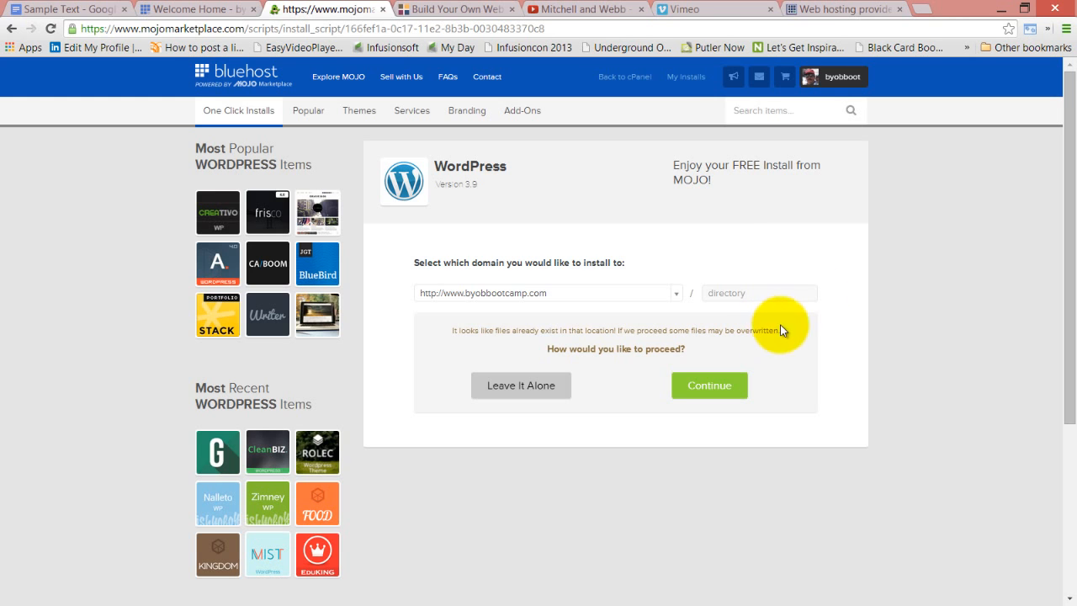
Open the public_html folder in Bluehost's File Manager to examine the existing files.
left_click(225, 7)
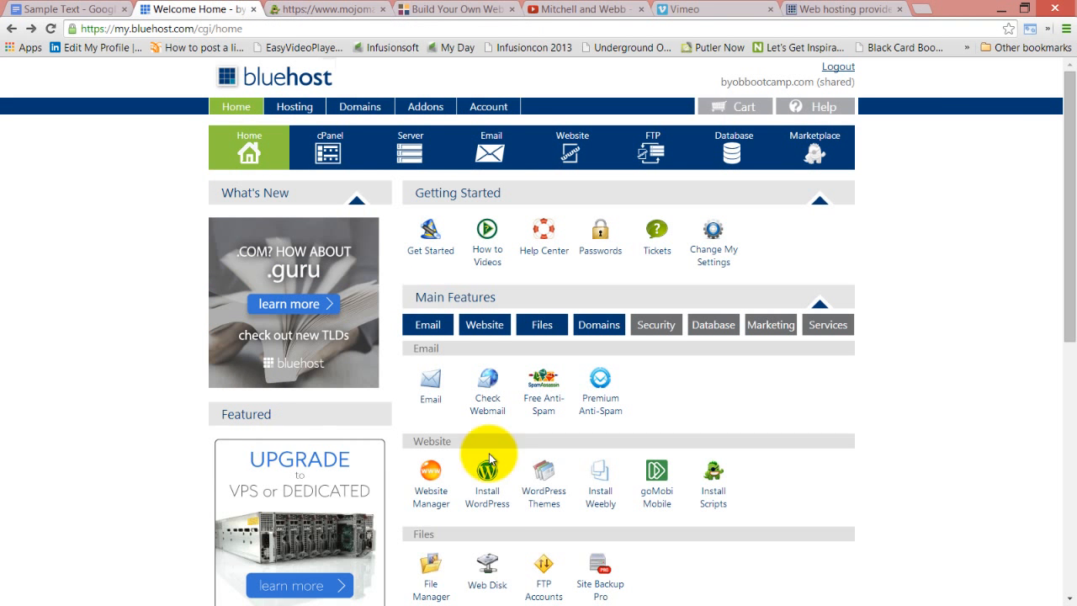
scroll(206, 412, "down", 1)
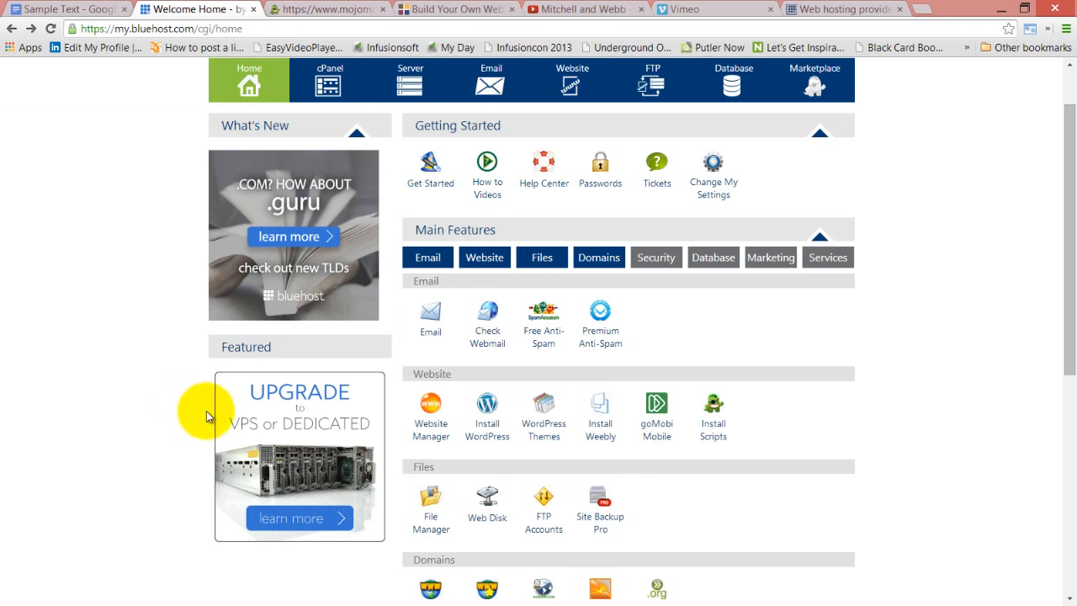
left_click(429, 508)
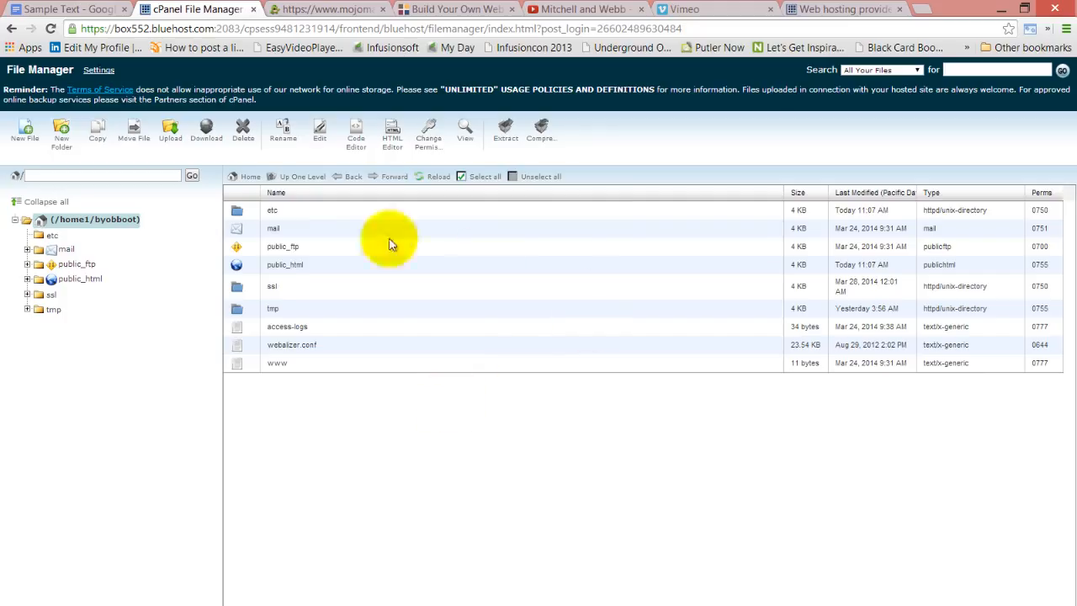
double_click(239, 264)
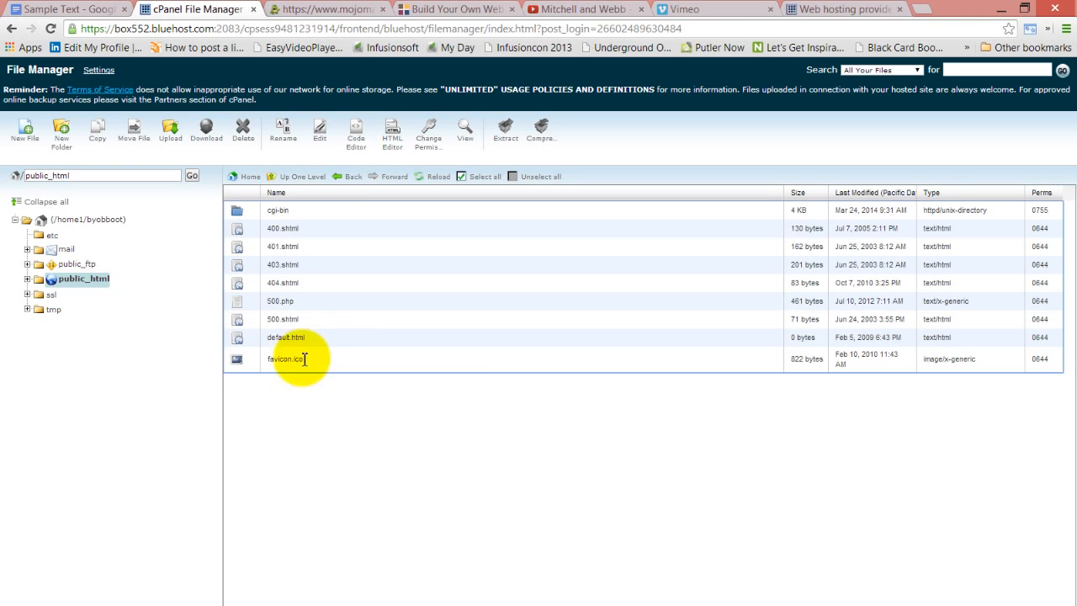
Return to the WordPress installer, continue despite the existing files, and show the advanced options.
left_click(328, 10)
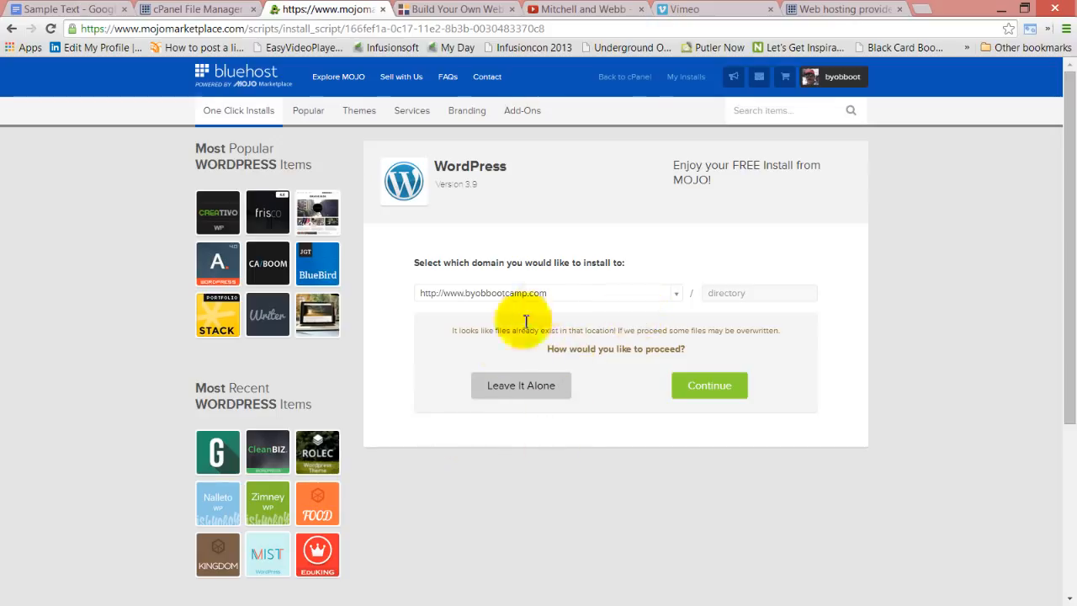
left_click(709, 388)
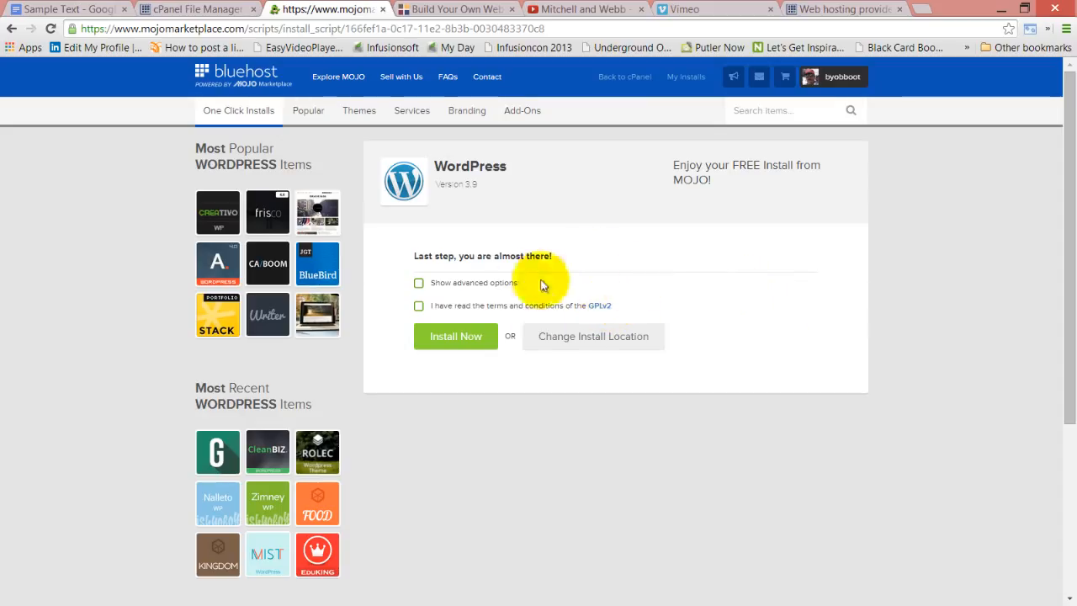
left_click(419, 283)
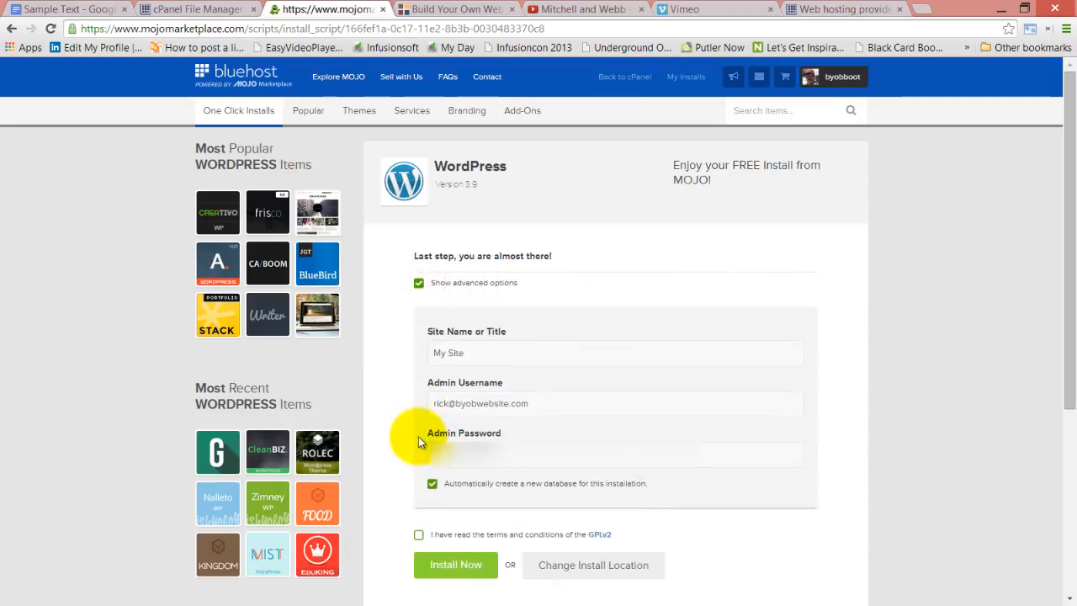
Set the site name or title to "WordPress Crash Course".
left_click(510, 354)
left_click_drag(510, 354, 431, 354)
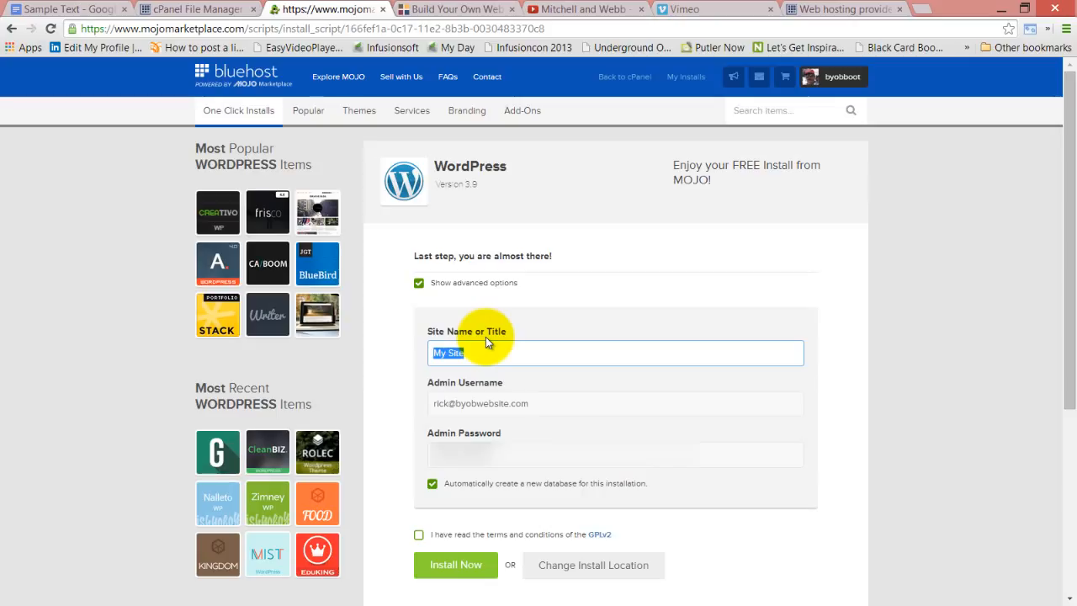
type("w")
key("BackSpace")
type("WordPress Crash Course")
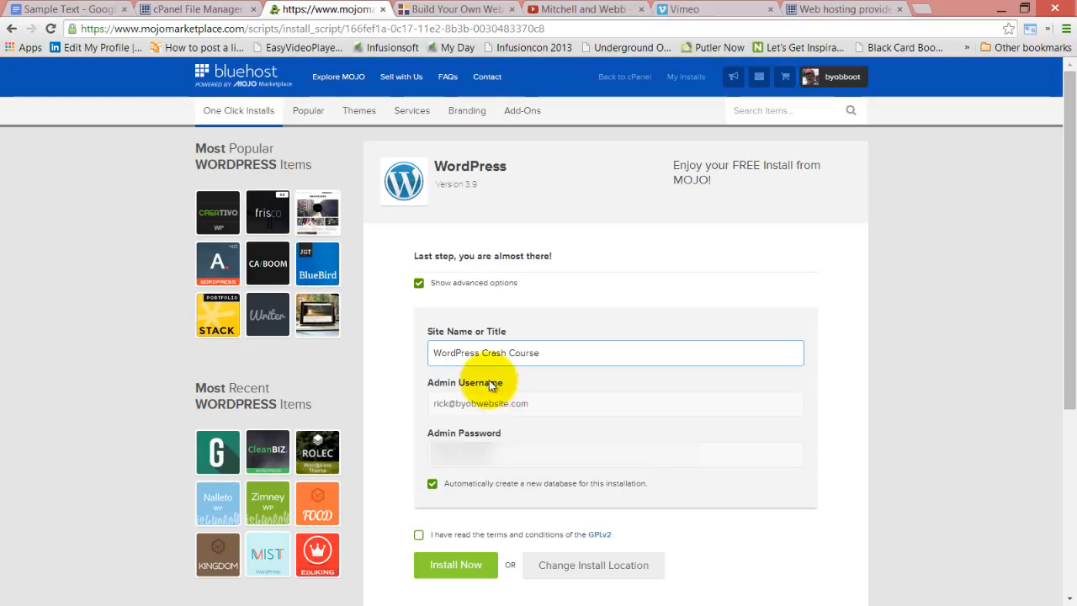
Replace the admin username with the administrator's chosen login name.
left_click(558, 405)
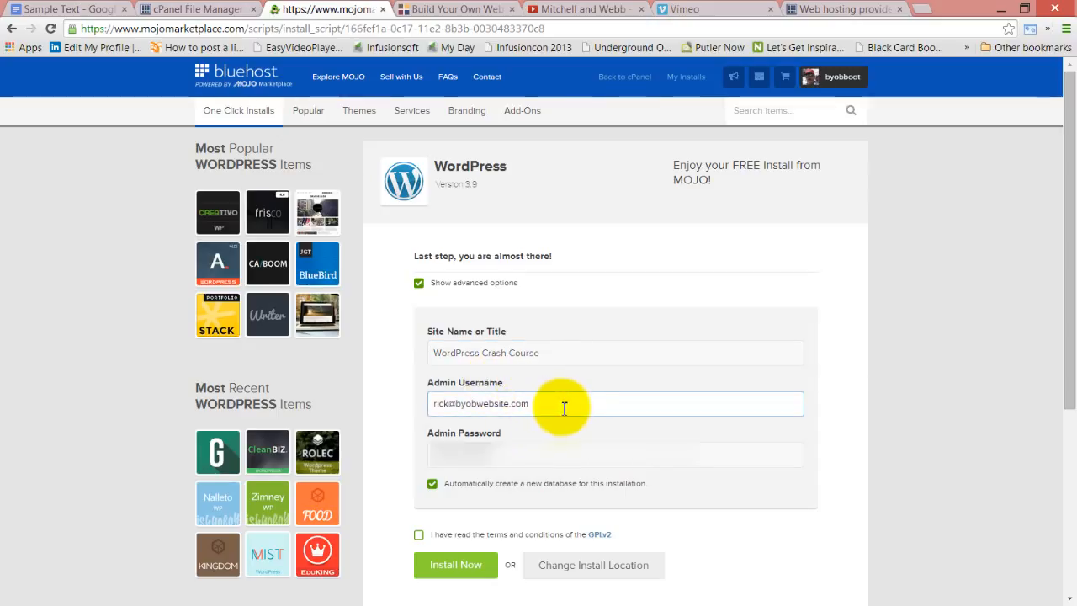
left_click_drag(558, 405, 421, 403)
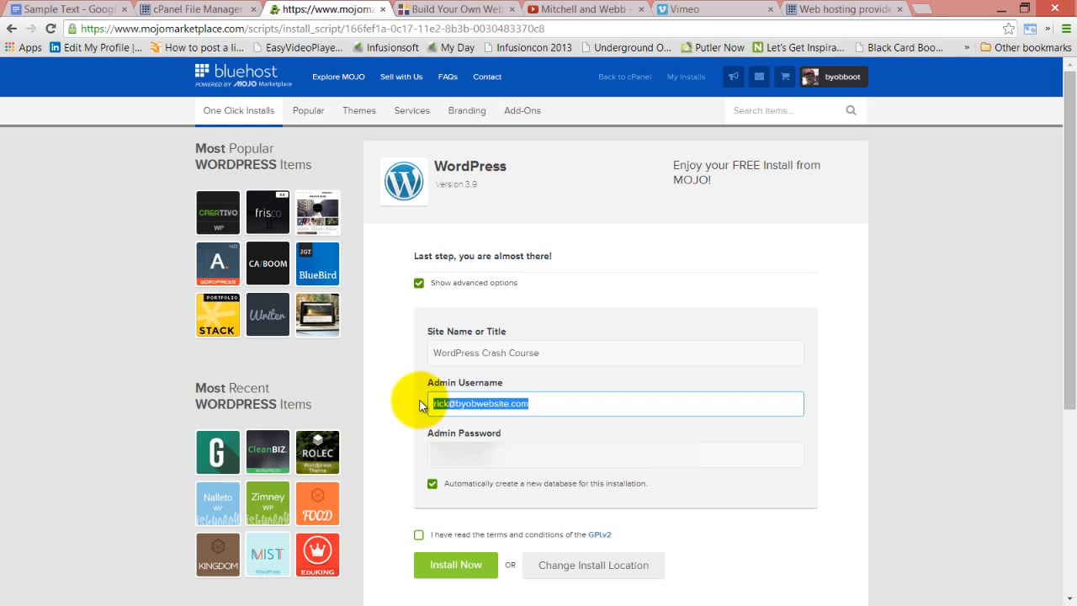
type("byobr")
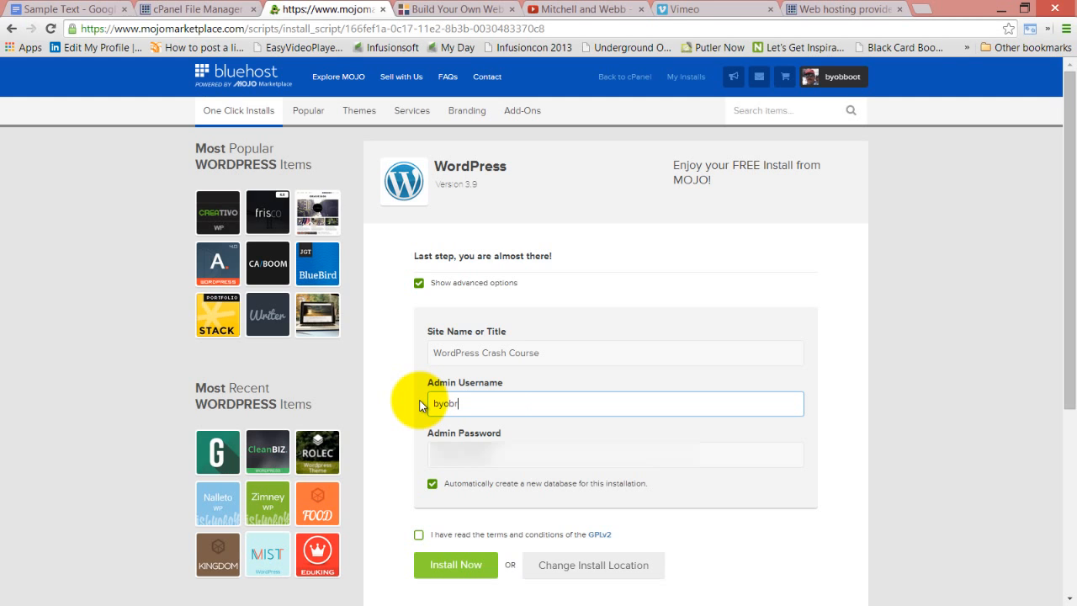
type("ick")
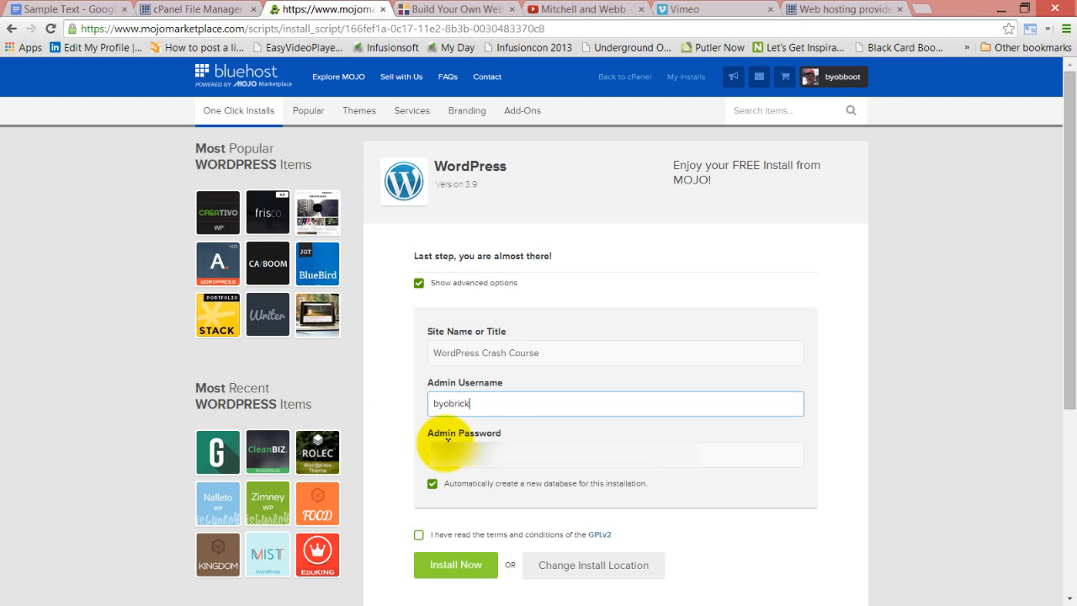
Copy the admin password into an untitled Notepad document, then minimize Notepad.
key("Tab")
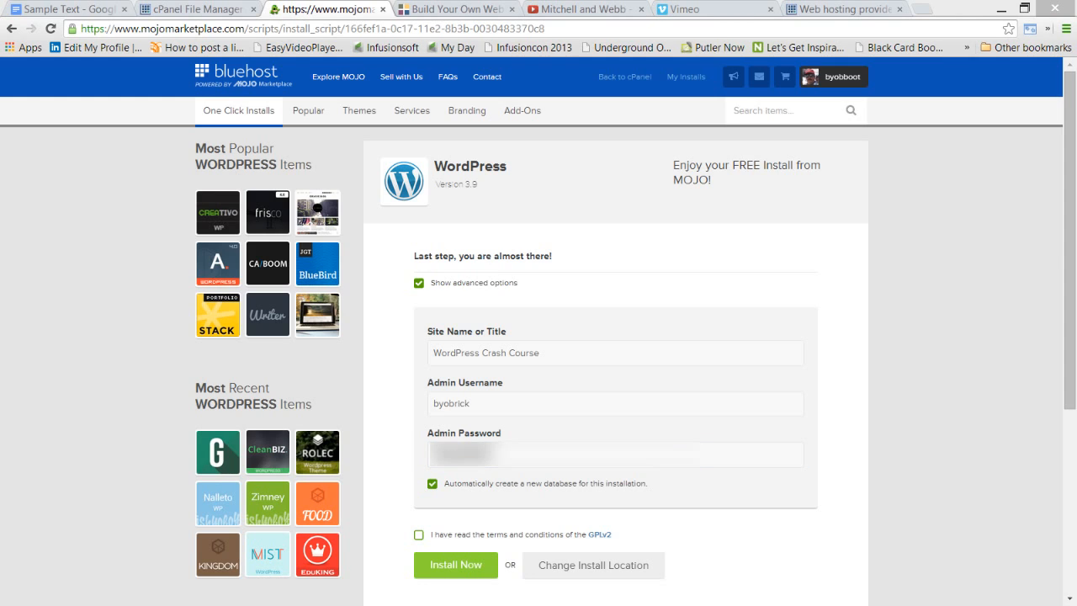
left_click_drag(0, 235, 553, 78)
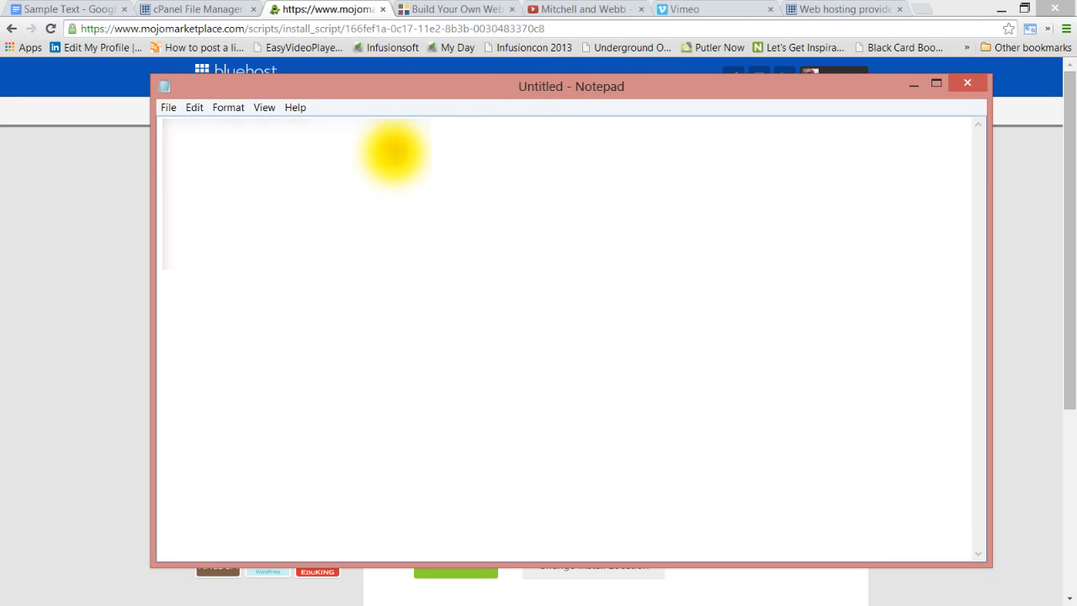
key("ctrl+v")
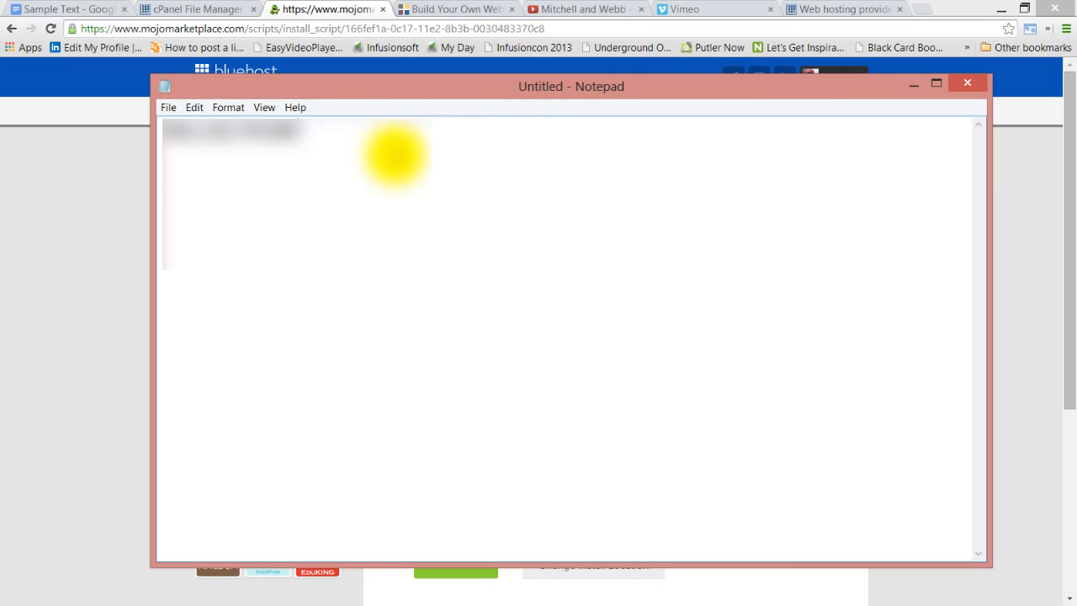
left_click(914, 83)
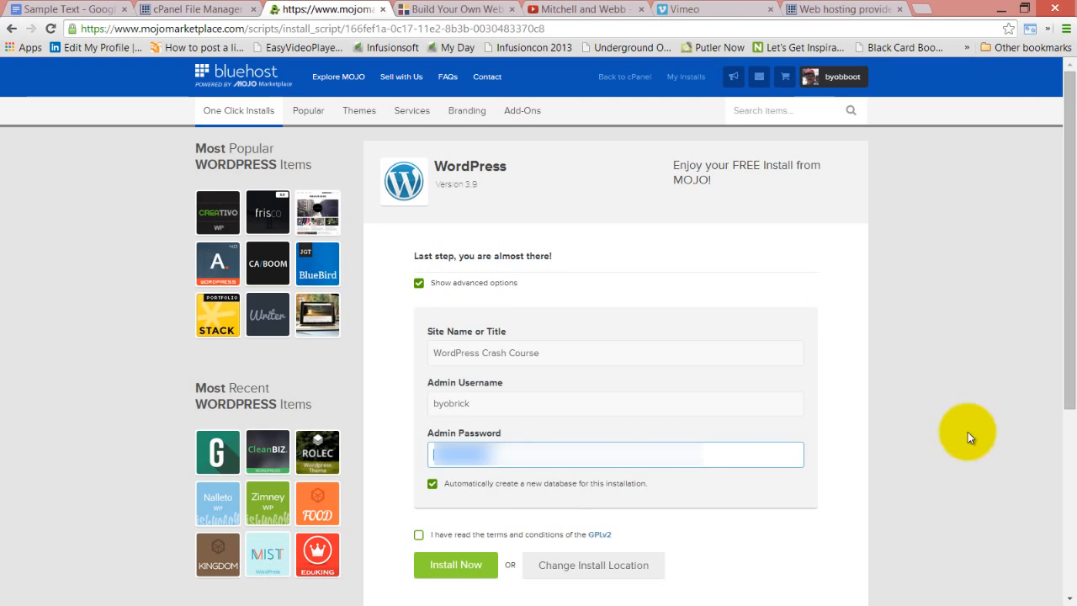
Accept the GPLv2 terms and conditions and install WordPress with automatic database creation left enabled.
left_click(961, 365)
scroll(962, 364, "down", 3)
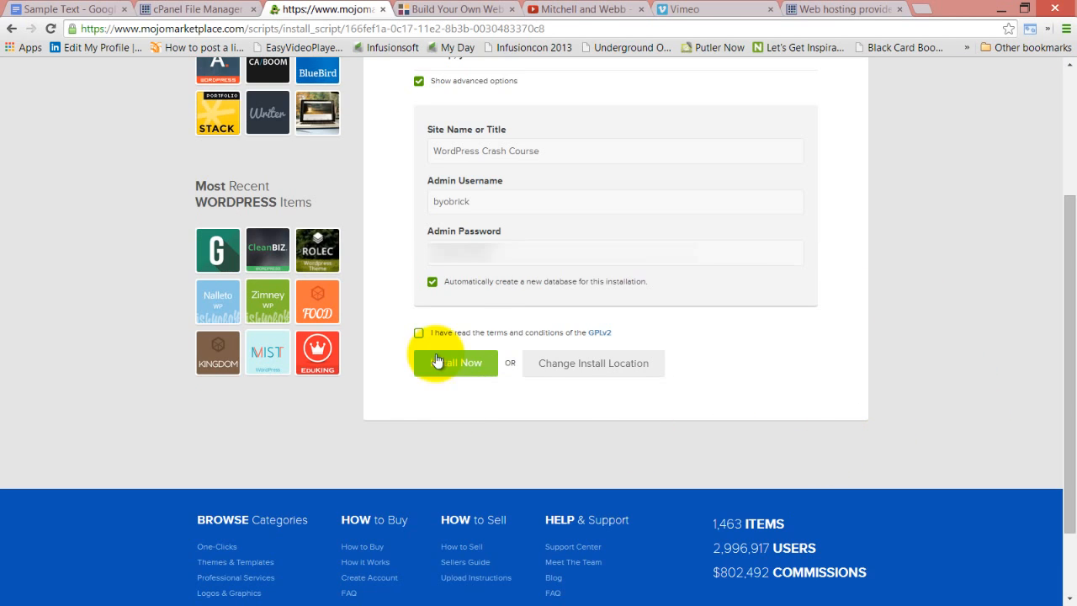
left_click(418, 333)
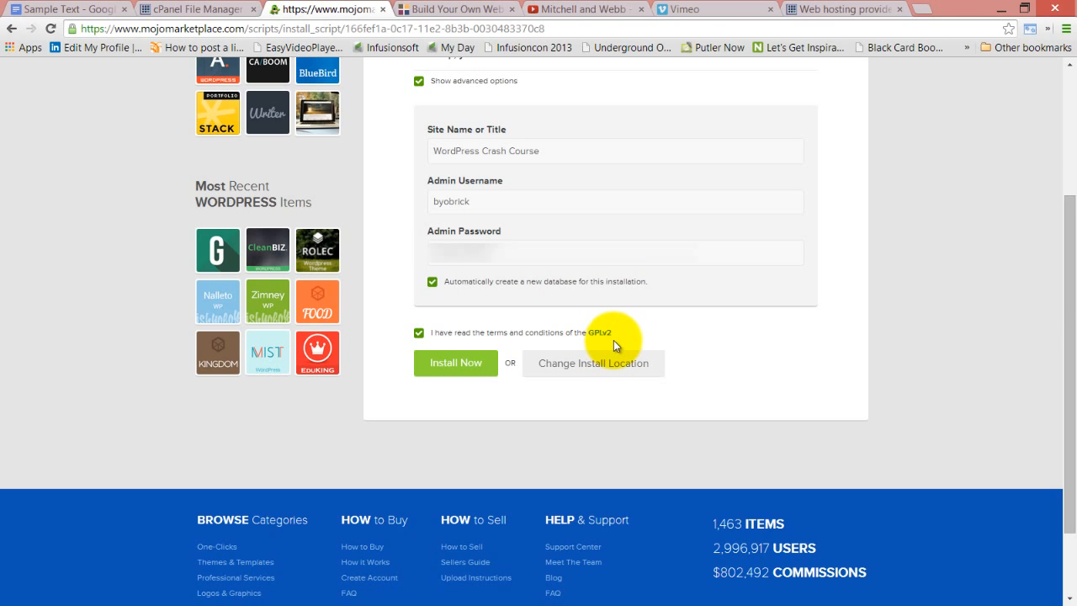
scroll(740, 345, "up", 1)
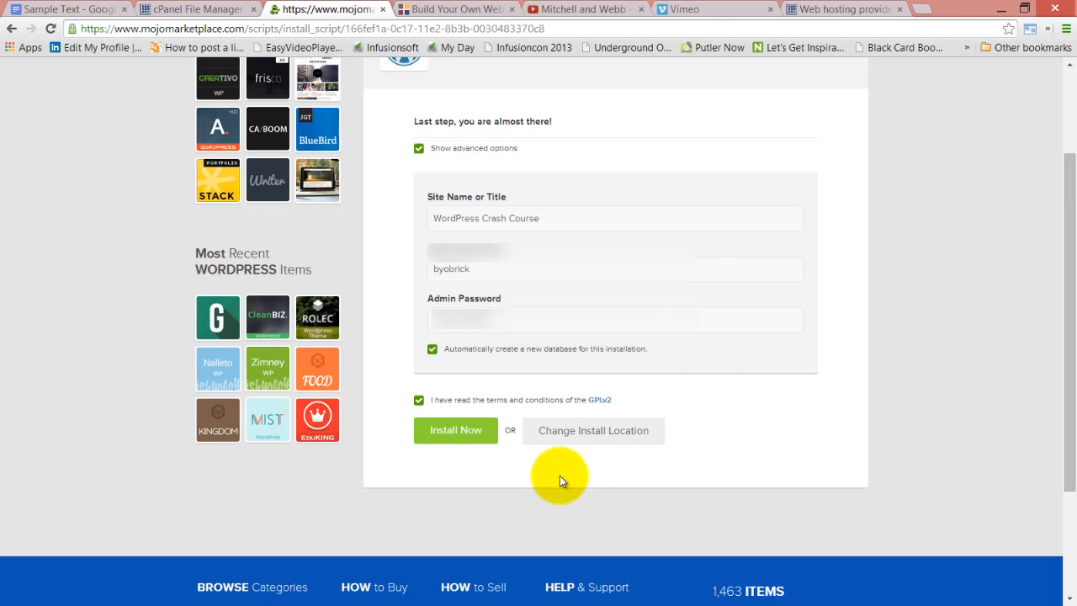
left_click(455, 428)
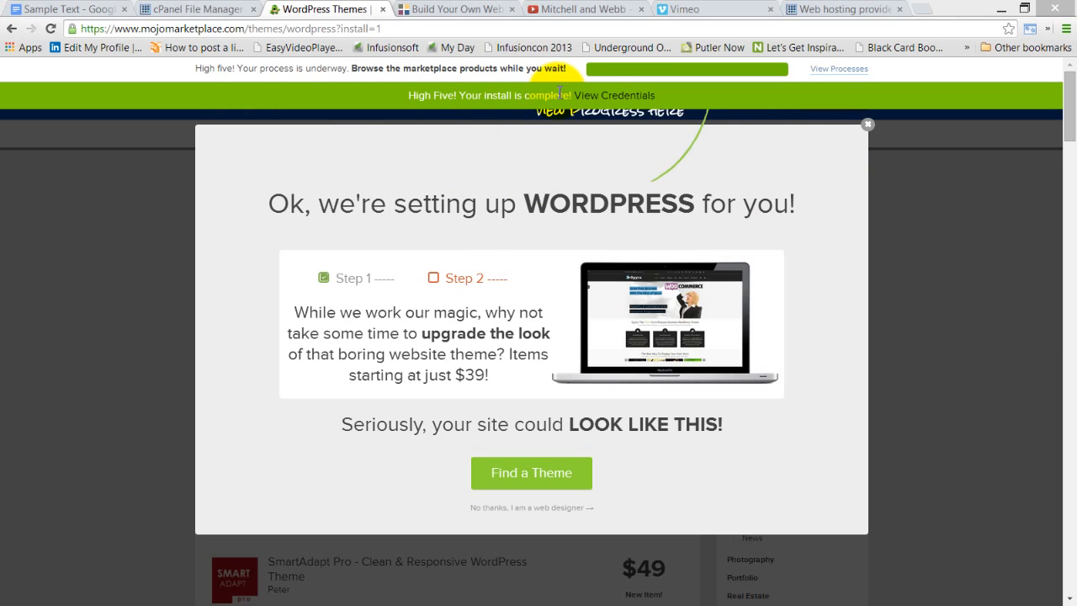
View the new installation's credentials, then reload the byobbootcamp.com tab to check the WordPress site.
left_click(624, 97)
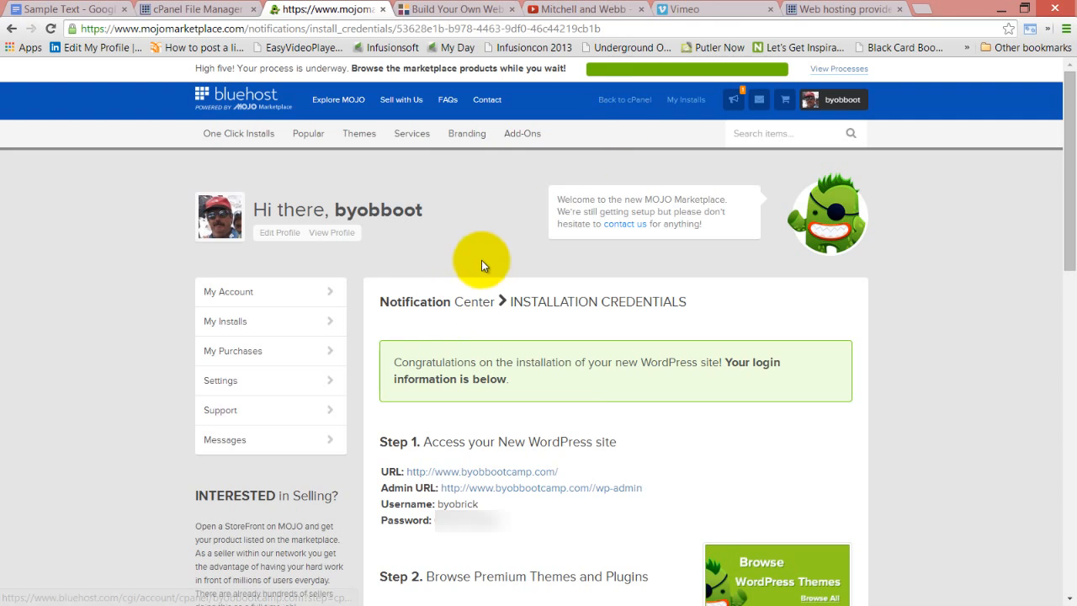
scroll(481, 260, "down", 2)
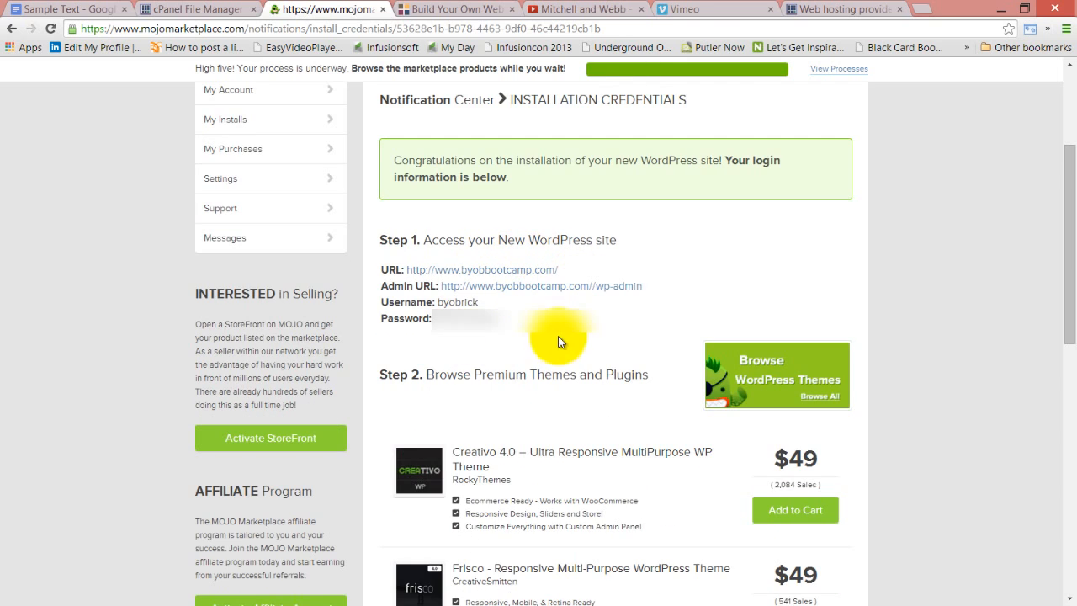
left_click(816, 9)
left_click(50, 29)
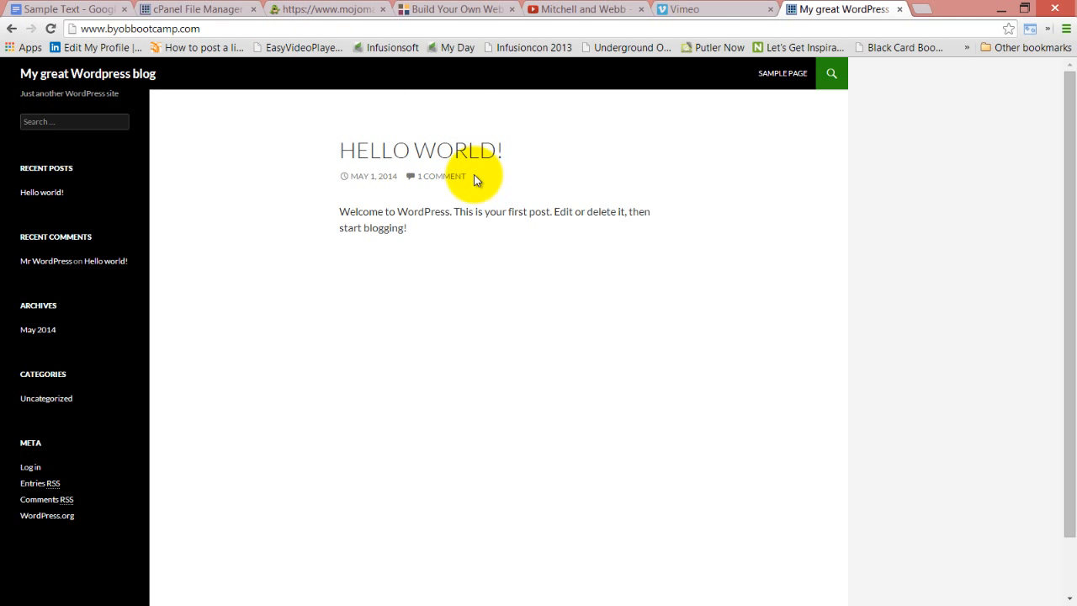
Review the WordPress installation credentials, then refresh the cPanel File Manager and open the public_html folder.
left_click(267, 9)
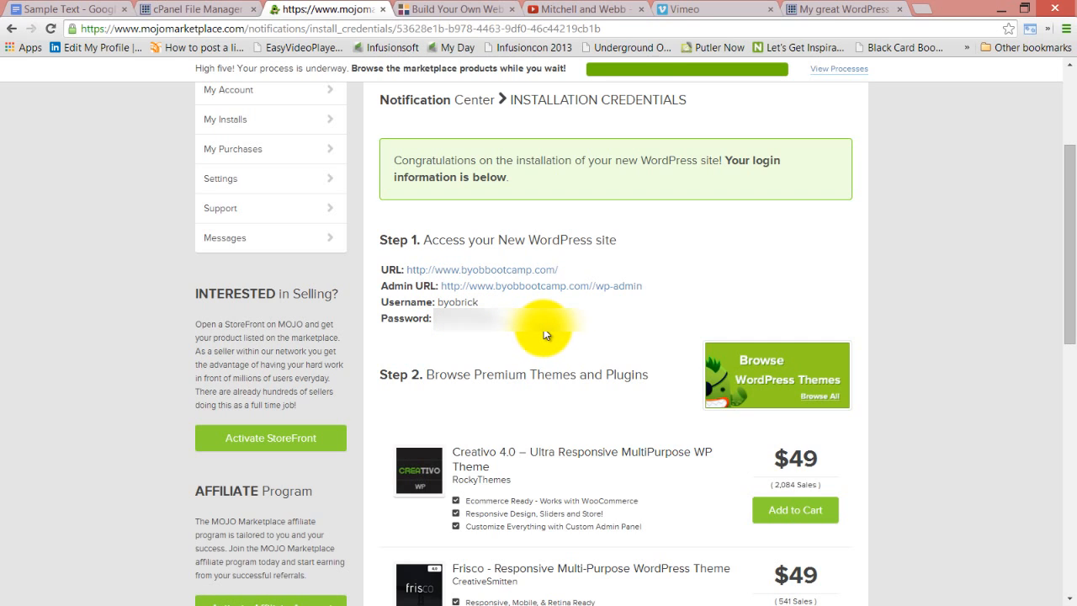
left_click(210, 10)
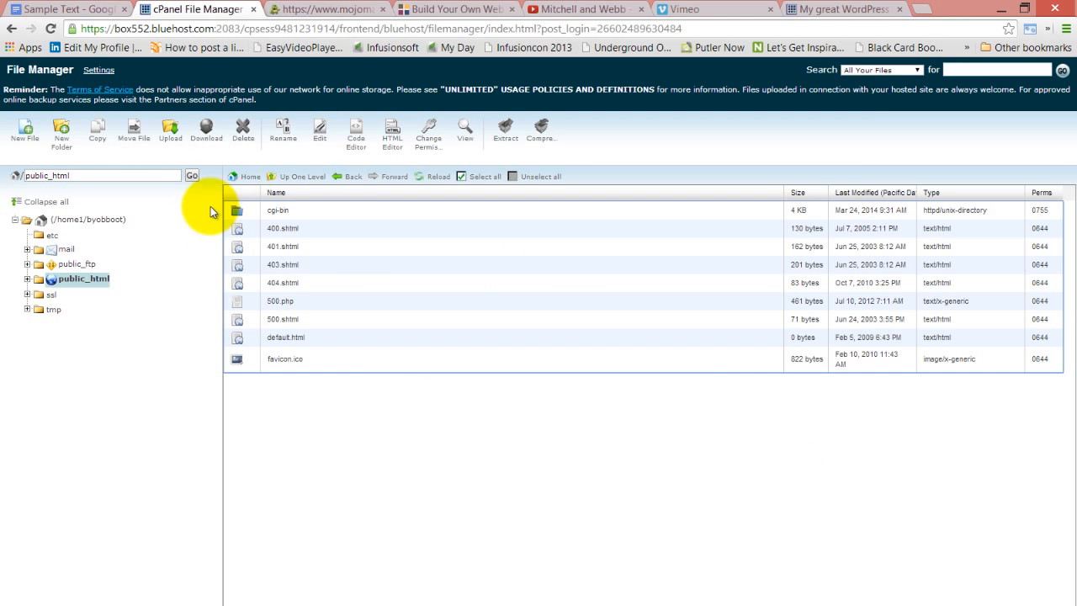
left_click(51, 28)
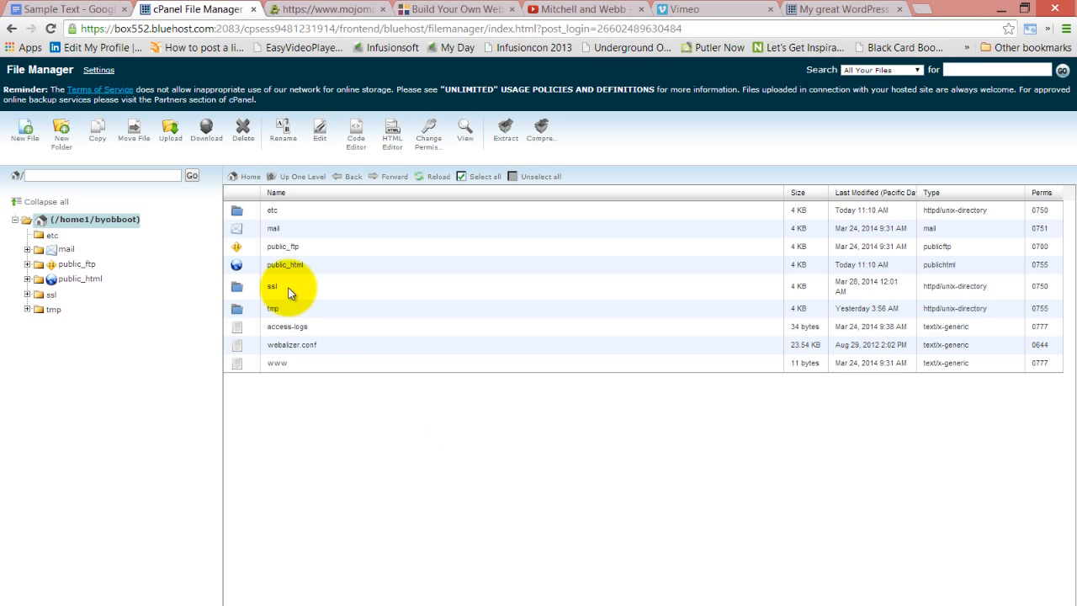
double_click(238, 265)
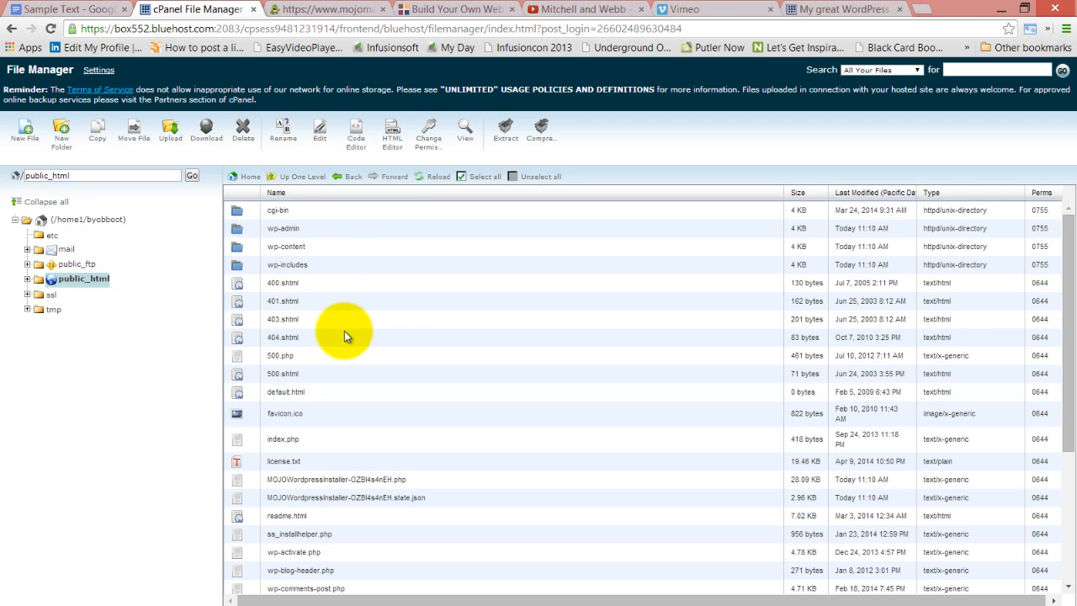
Examine the full list of WordPress folders and files installed in public_html.
scroll(356, 332, "down", 3)
scroll(360, 342, "up", 3)
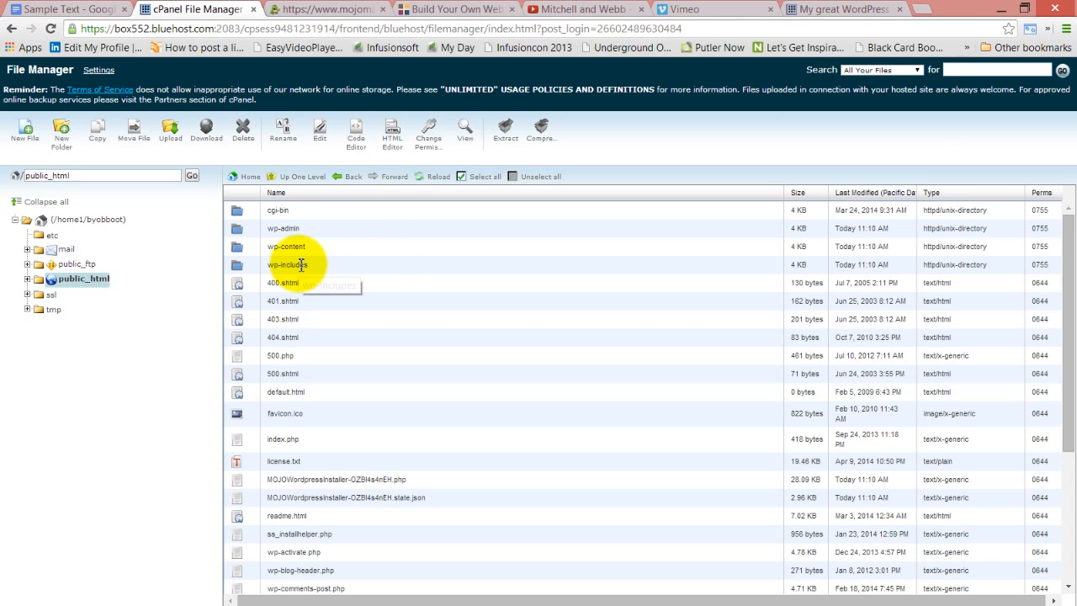
scroll(288, 286, "down", 5)
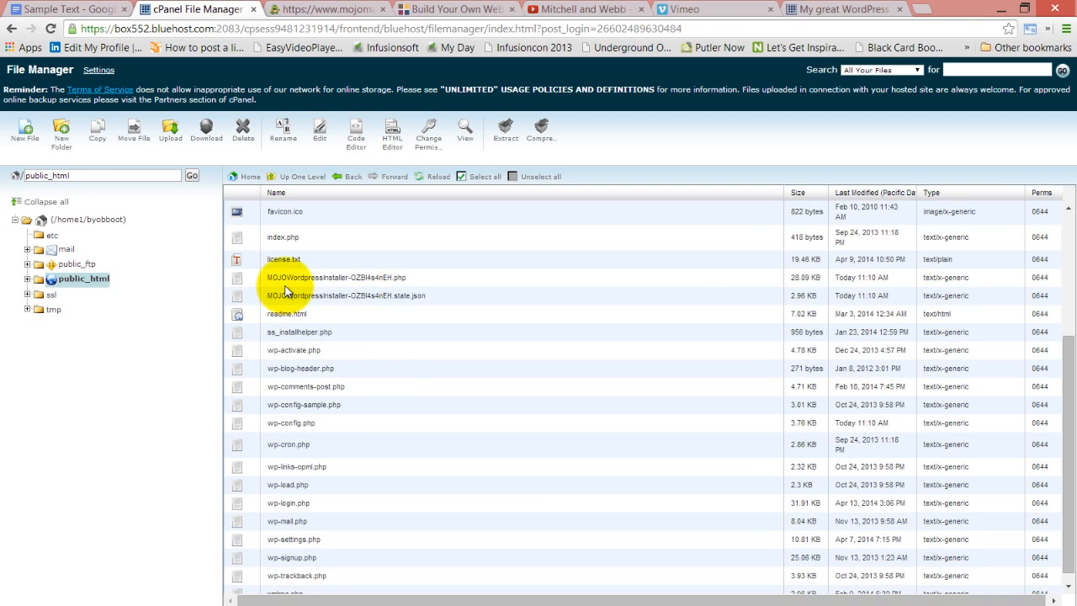
scroll(307, 538, "up", 5)
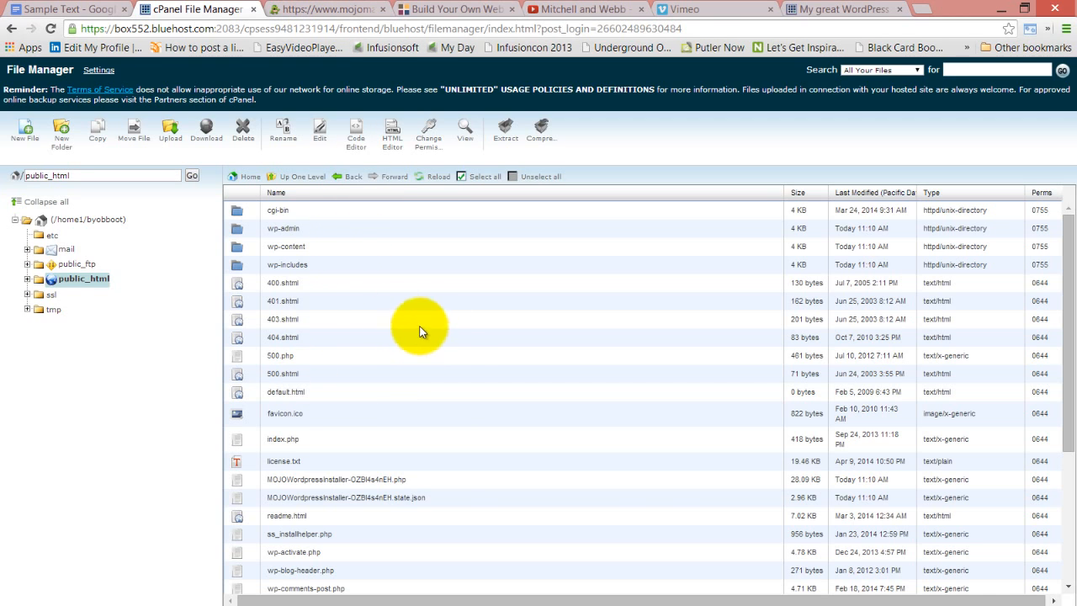
scroll(339, 370, "down", 3)
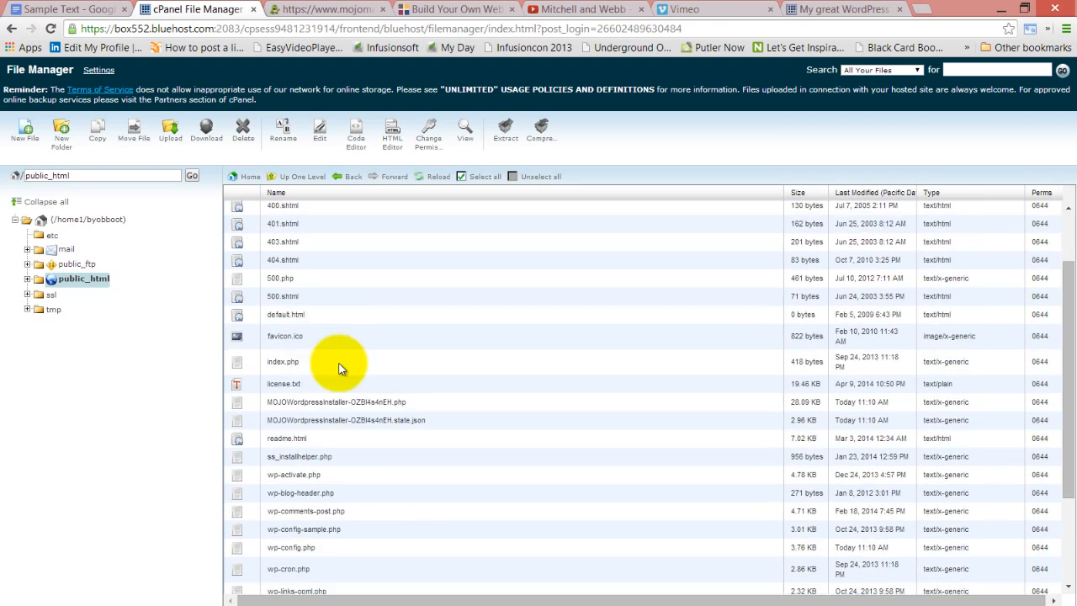
scroll(337, 367, "up", 3)
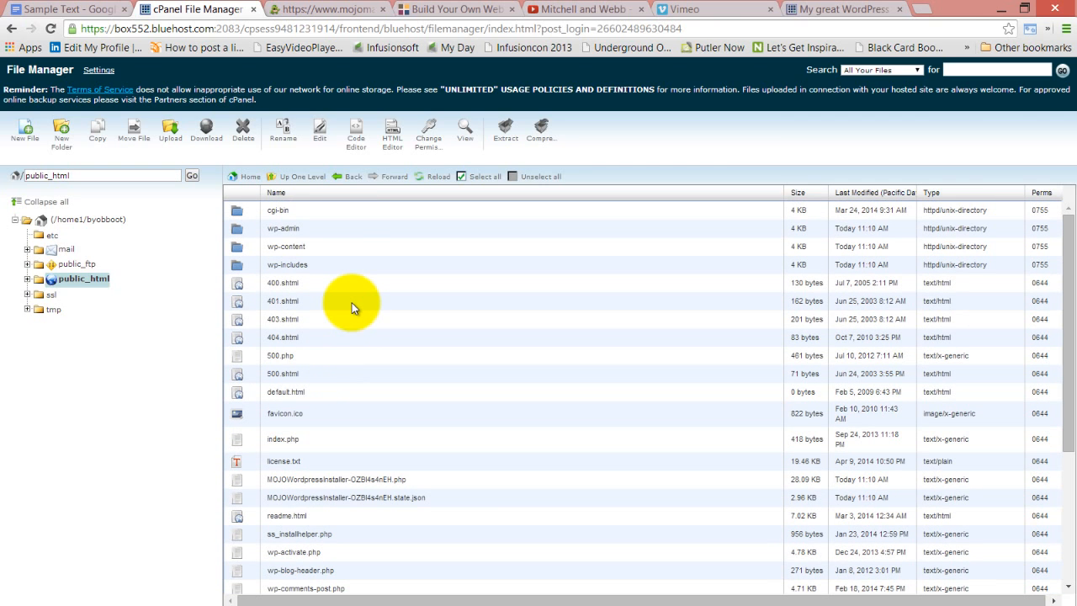